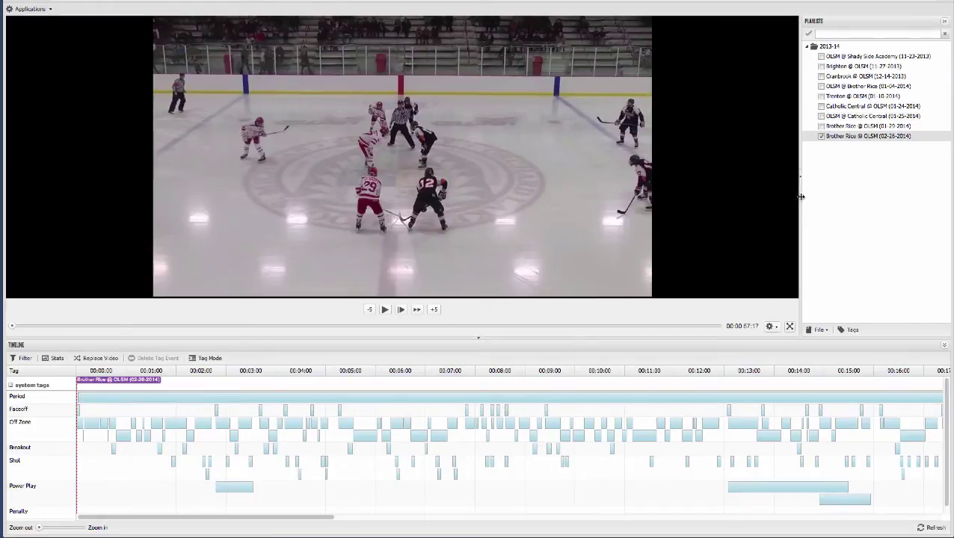
- Adjust the panel splitters, then collapse the Playlists and Timeline panels so the game video fills the window
left_click_drag(800, 196, 746, 196)
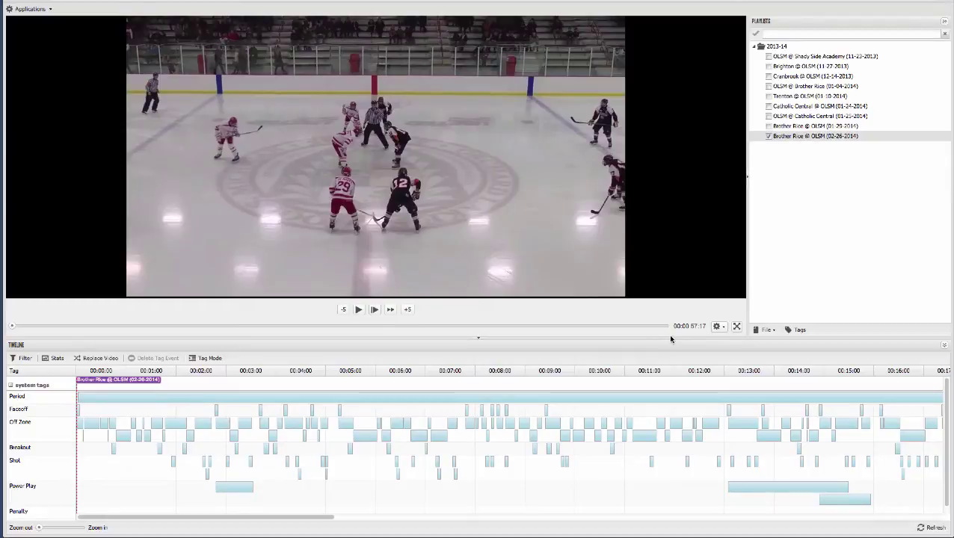
left_click_drag(662, 337, 662, 351)
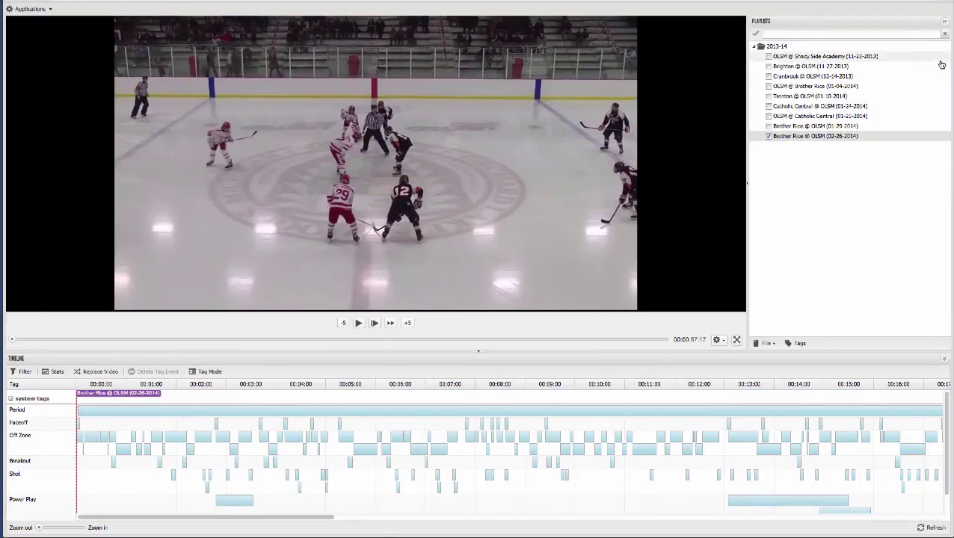
left_click(944, 21)
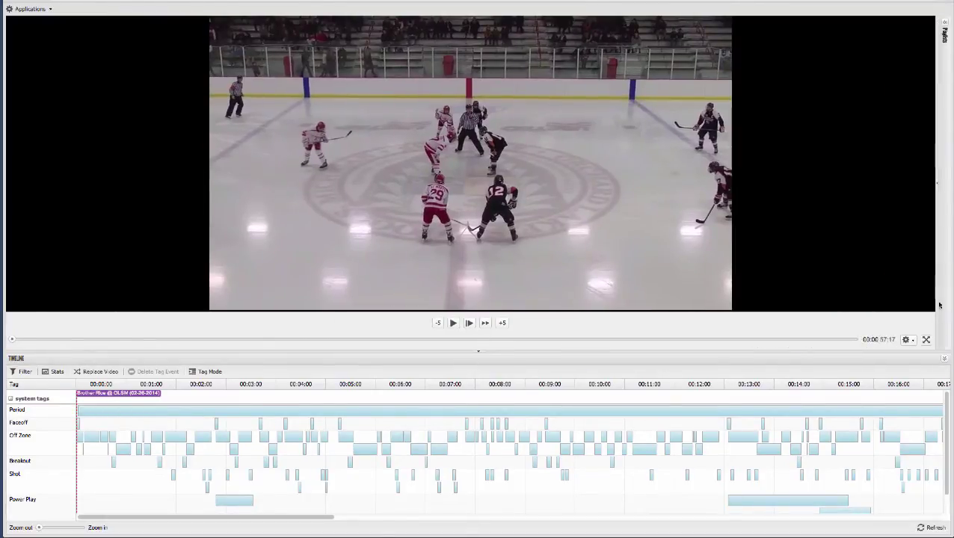
left_click(944, 360)
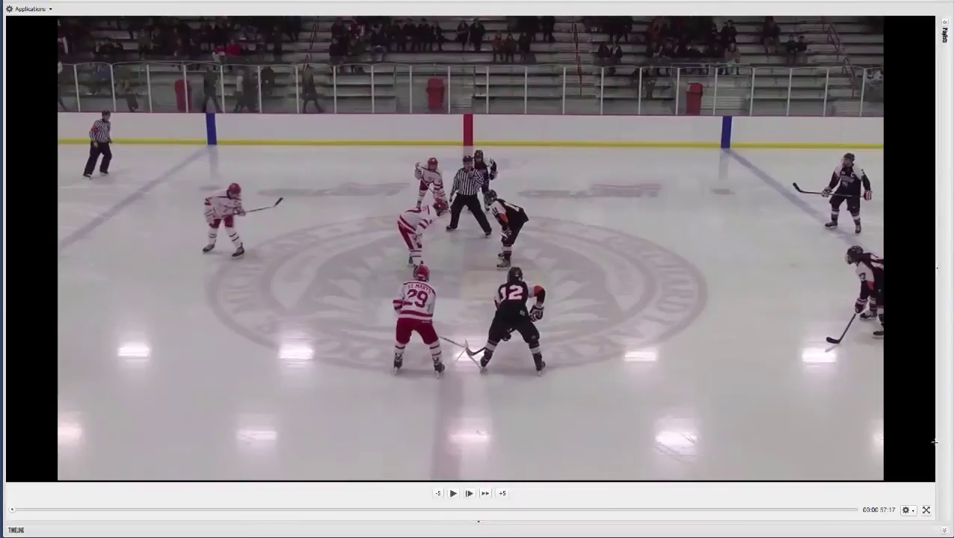
- Restore the timeline, pause on the faceoff, sketch a yellow line over the players, then resume playback to clear it
left_click(944, 532)
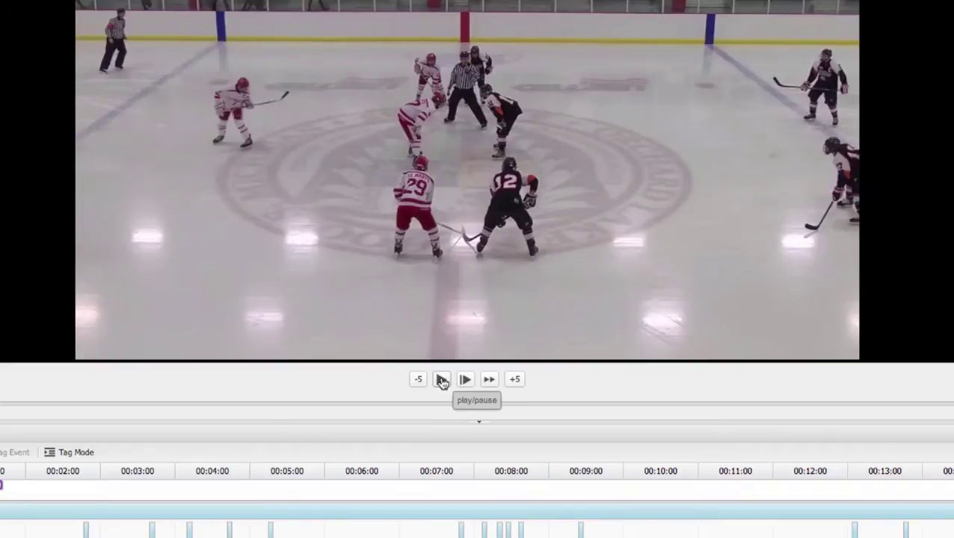
left_click(441, 380)
left_click(442, 380)
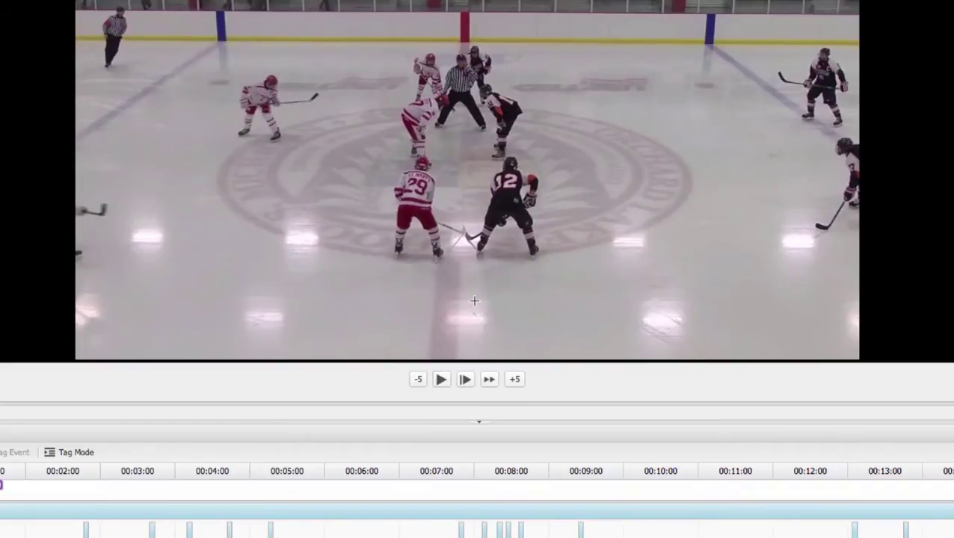
mouse_move(474, 301)
left_mouse_down()
mouse_move(450, 279)
mouse_move(459, 267)
mouse_move(516, 243)
mouse_move(445, 214)
mouse_move(371, 166)
mouse_move(538, 142)
mouse_move(486, 84)
mouse_move(376, 82)
left_mouse_up()
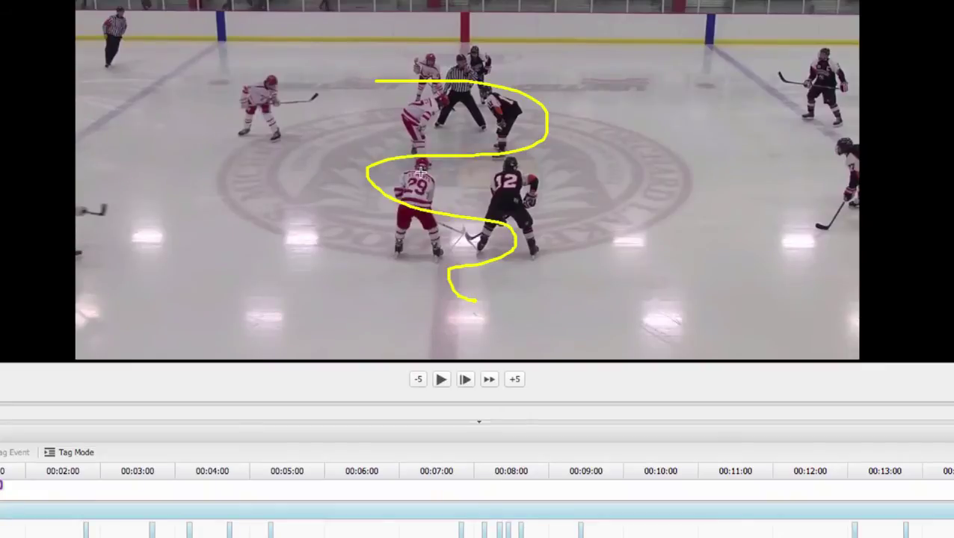
left_click(442, 380)
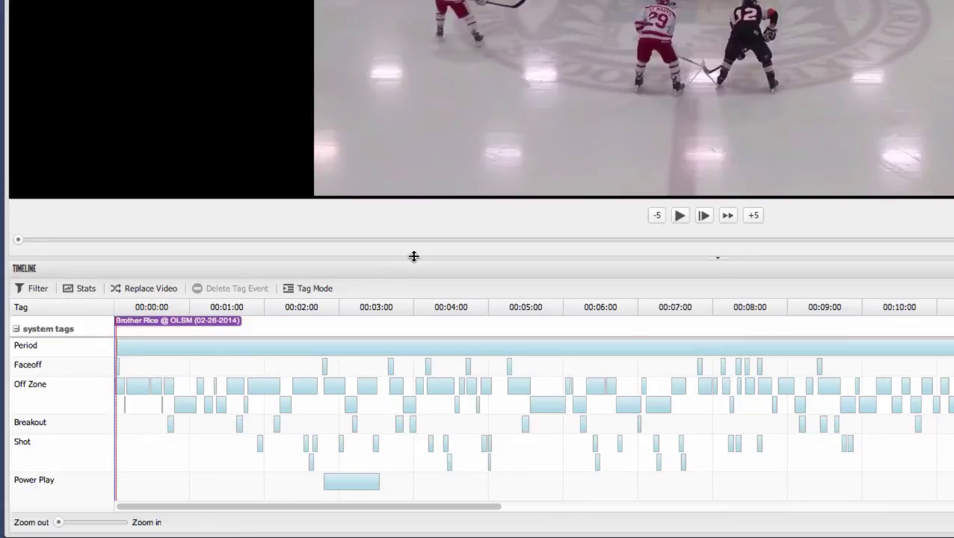
- Raise the splitter above the timeline until the empty Penalty row is visible
left_click_drag(415, 261, 414, 204)
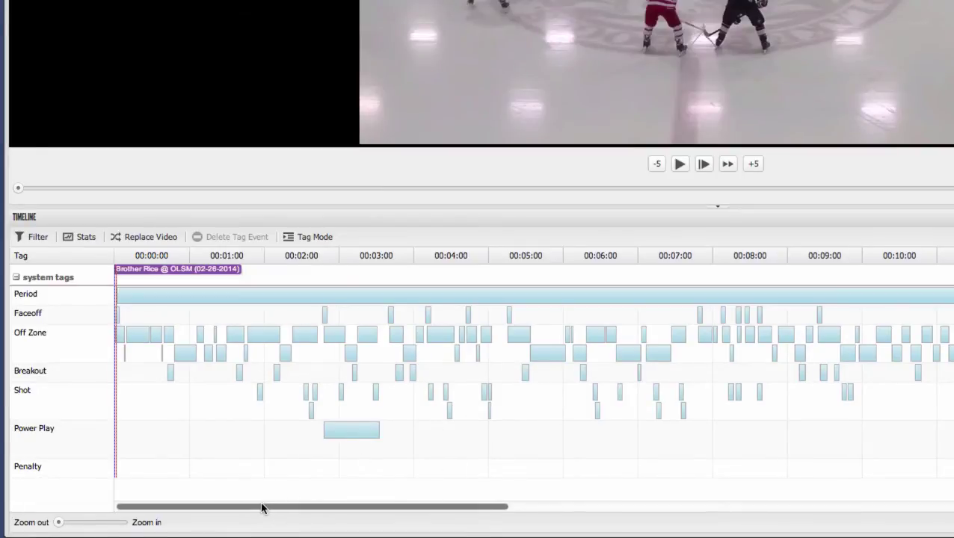
mouse_move(262, 508)
left_mouse_down()
mouse_move(545, 522)
mouse_move(243, 507)
left_mouse_up()
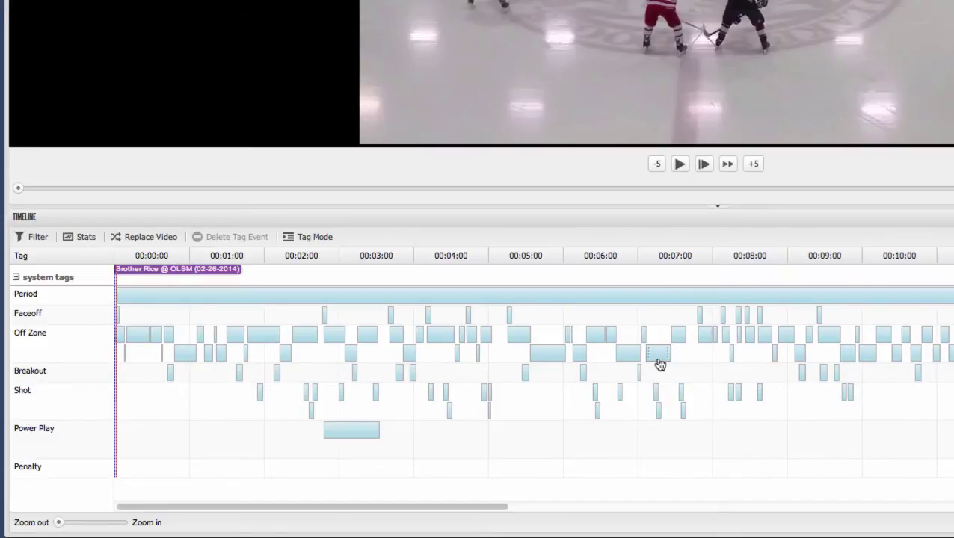
- Pause the video near 00:07 on player 8, then view and close an Off Zone event's team metadata
key("space")
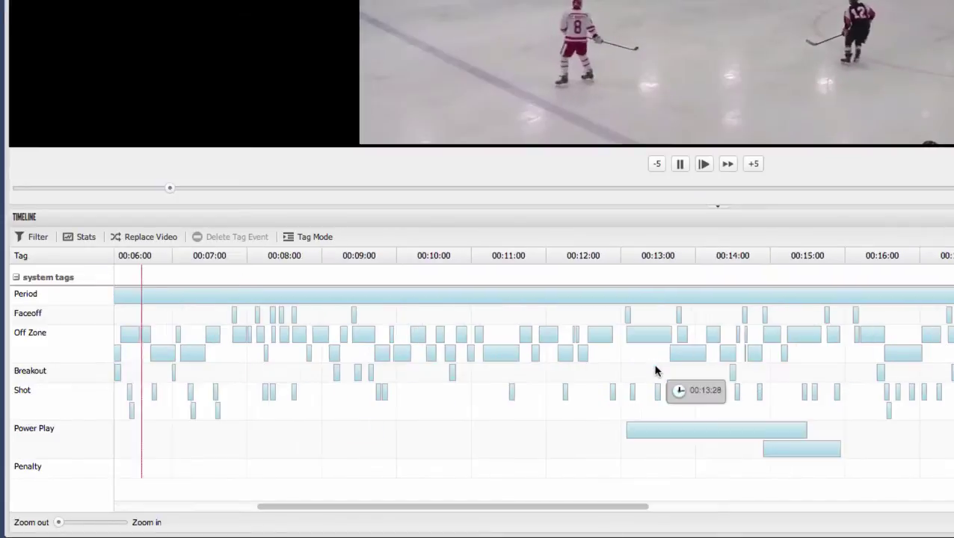
left_click(680, 165)
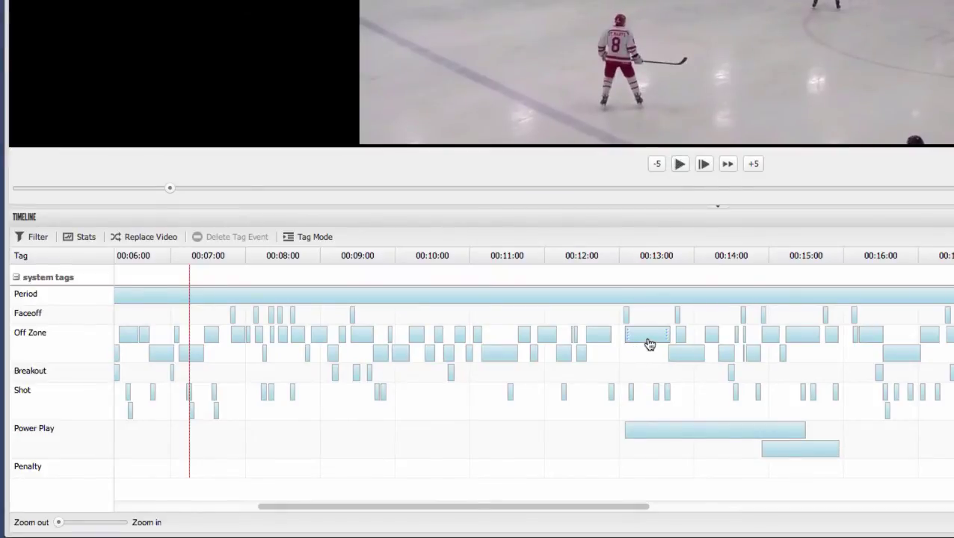
double_click(650, 344)
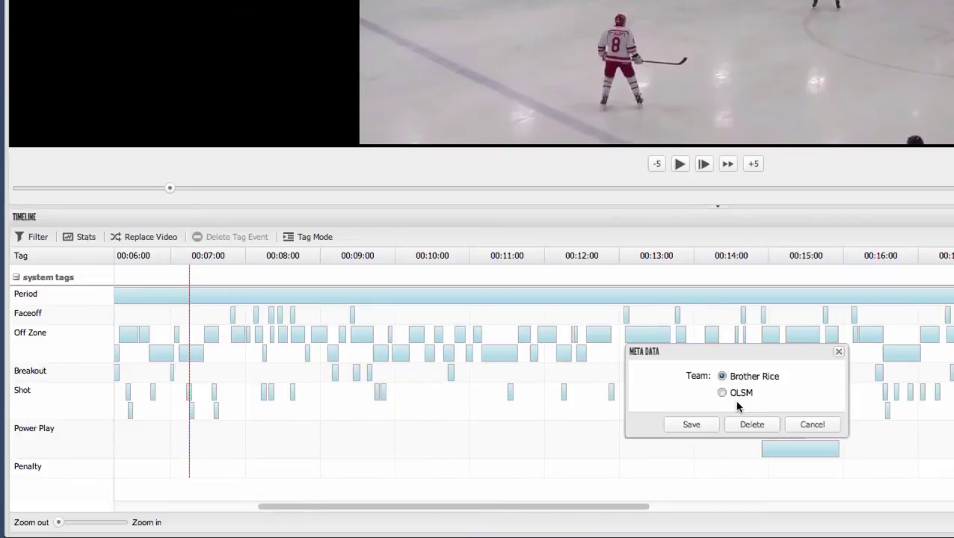
left_click(752, 424)
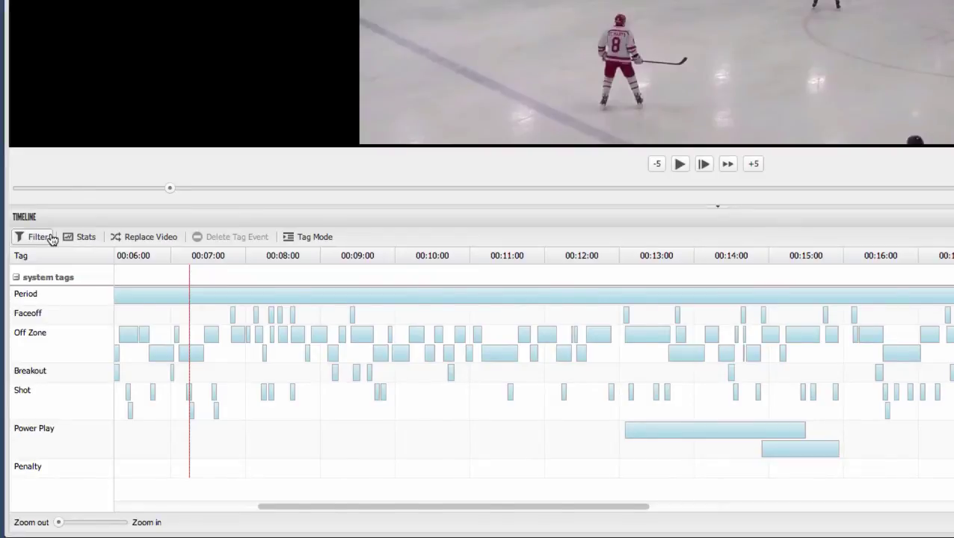
- Switch the timeline to the Filter view and scroll through the table of Faceoff clips
left_click(39, 237)
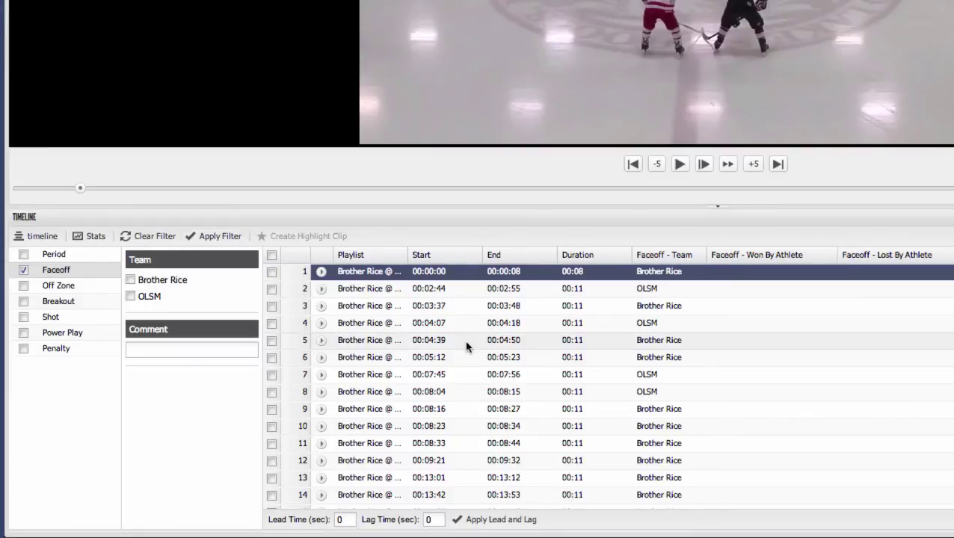
scroll(466, 346, "down", 5)
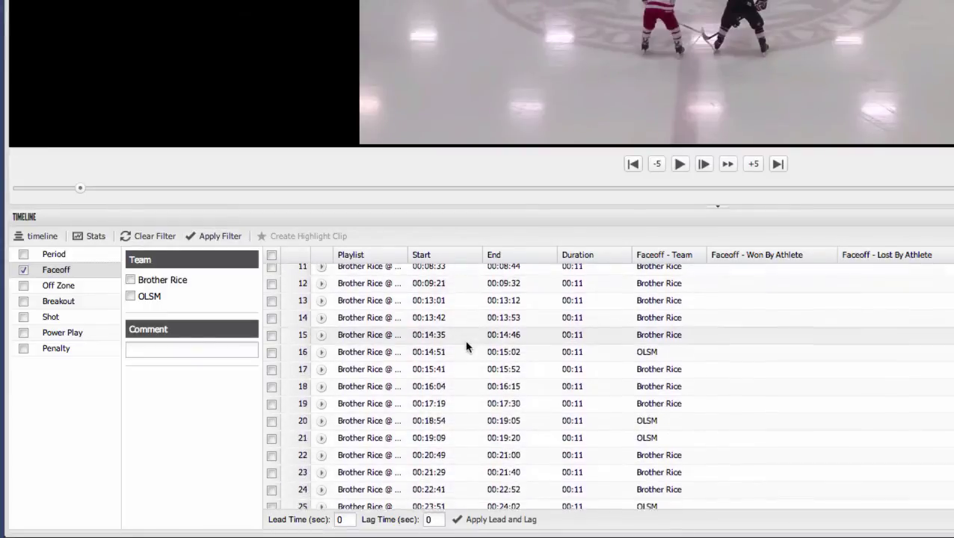
scroll(465, 346, "up", 5)
scroll(466, 346, "left", 2)
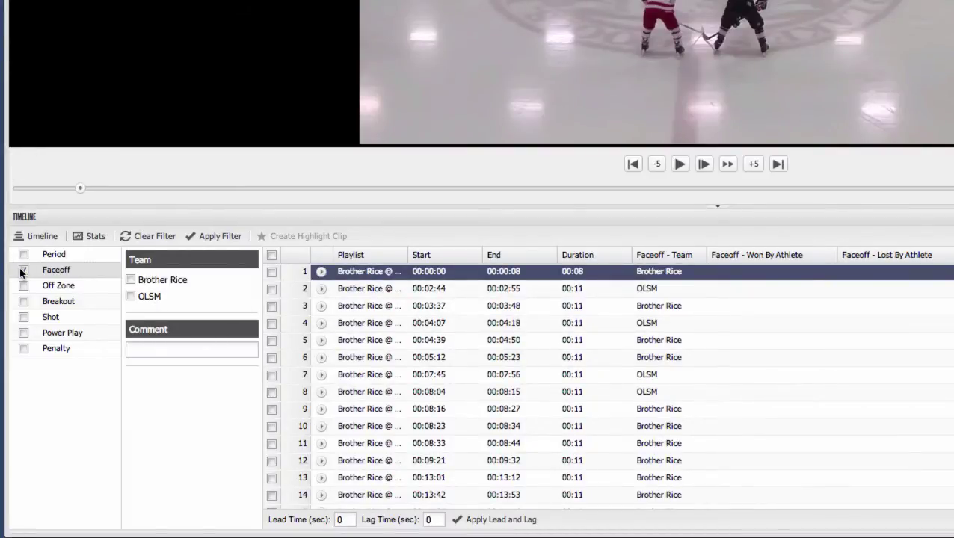
- Filter to Shot events with a goal result, then play and pause the first goal clip
left_click(41, 317)
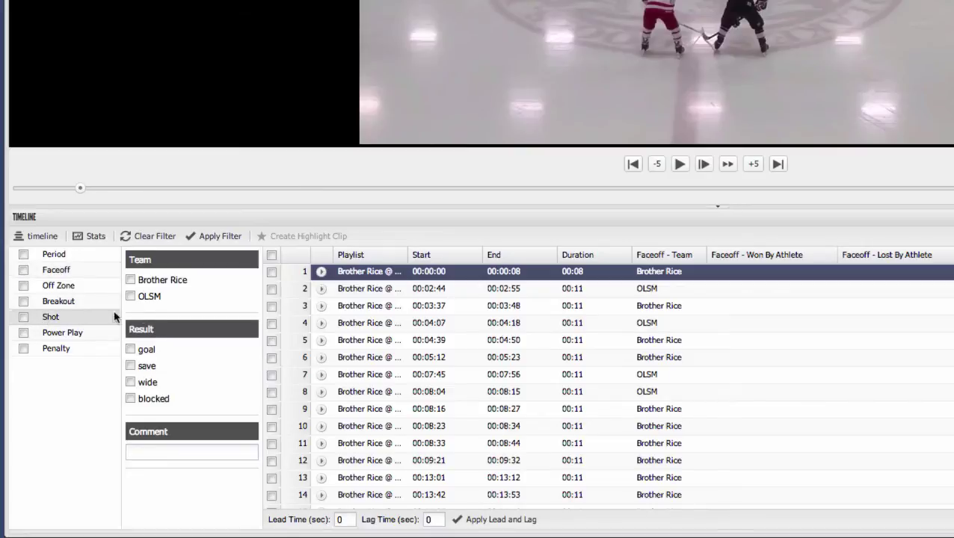
left_click(131, 350)
left_click(208, 236)
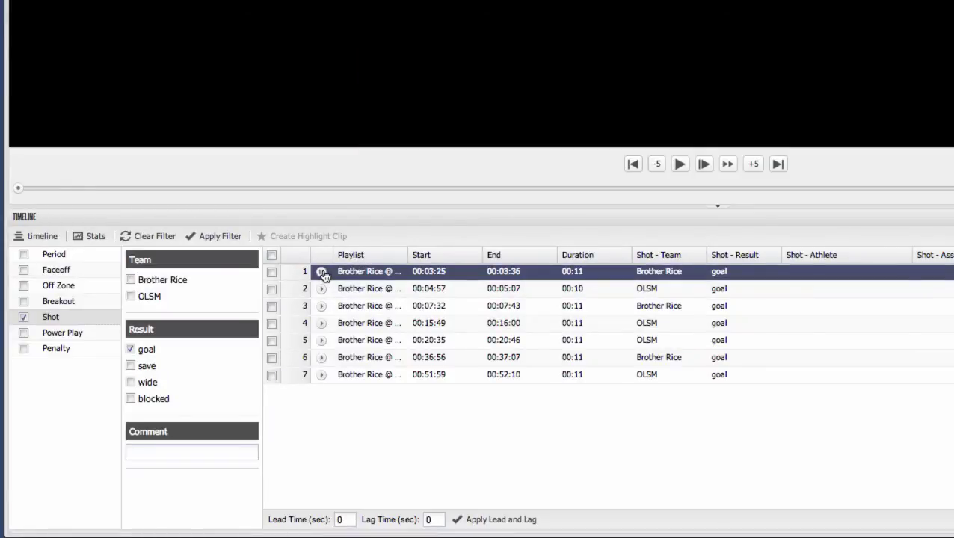
left_click(321, 273)
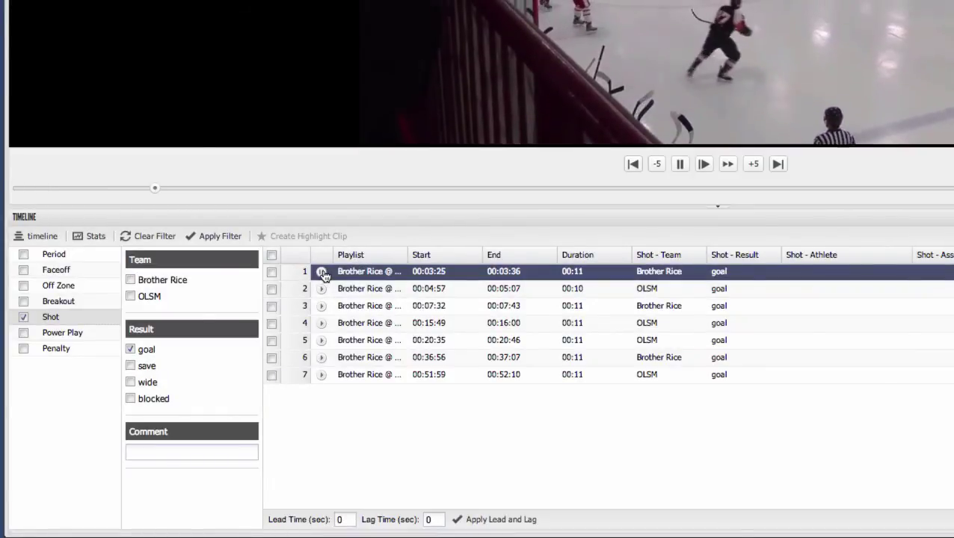
left_click(323, 274)
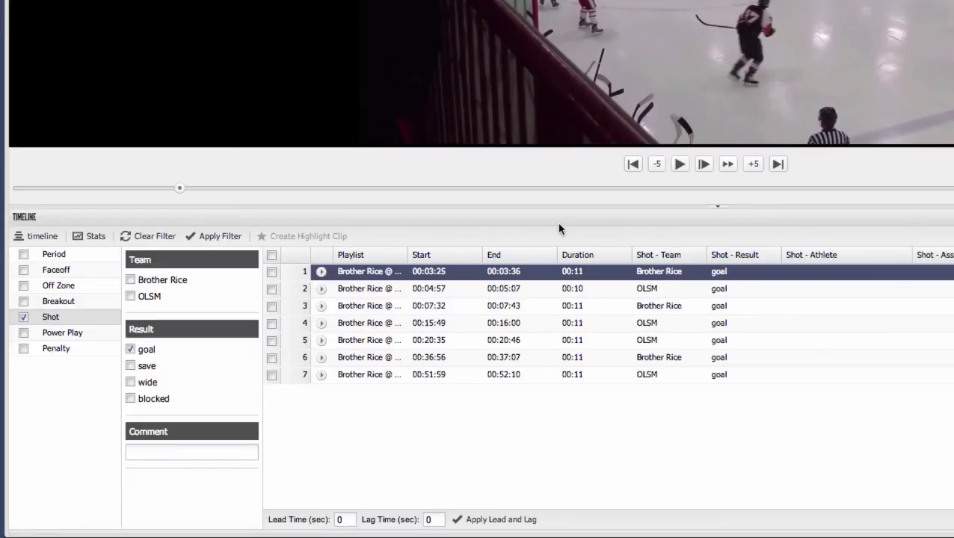
- Glance at Stats, tick goal clips 2, 3 and 4, and start a highlight clip from them
left_click(92, 238)
left_click(273, 290)
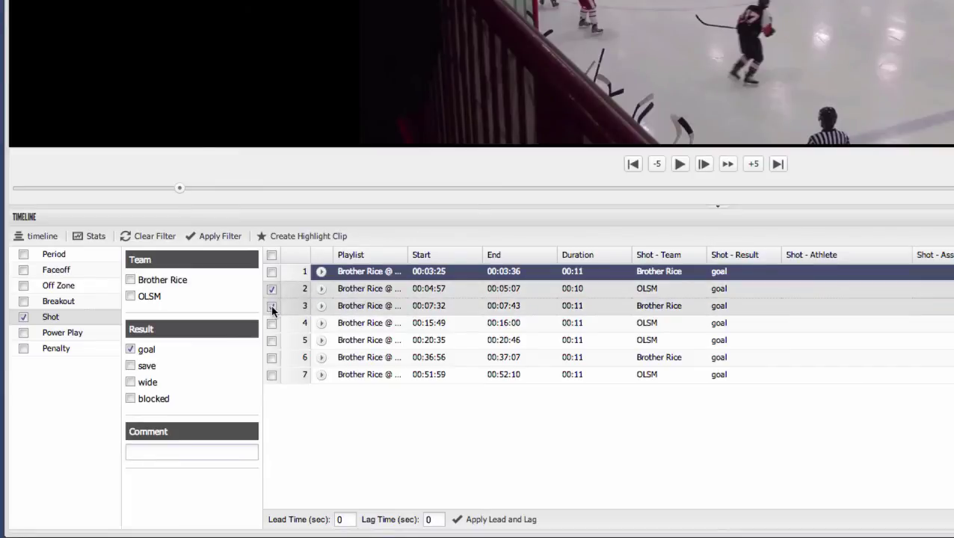
left_click(272, 307)
left_click(273, 323)
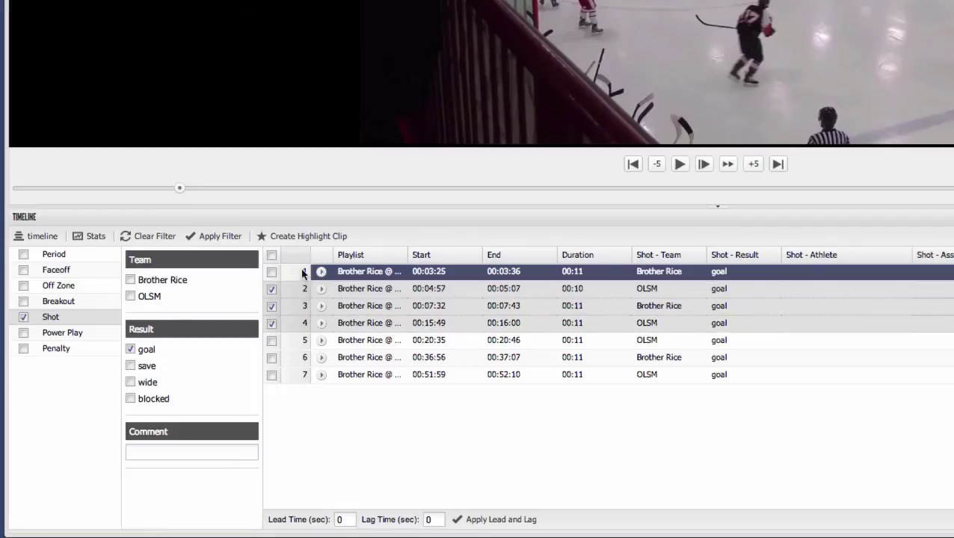
left_click(302, 236)
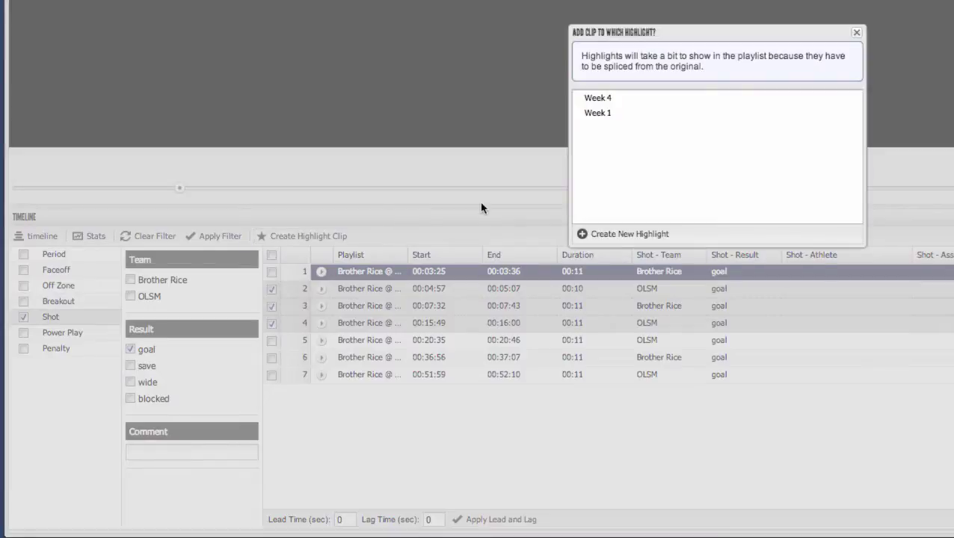
- Add the three checked goal clips to the Week 1 highlight
left_click(604, 114)
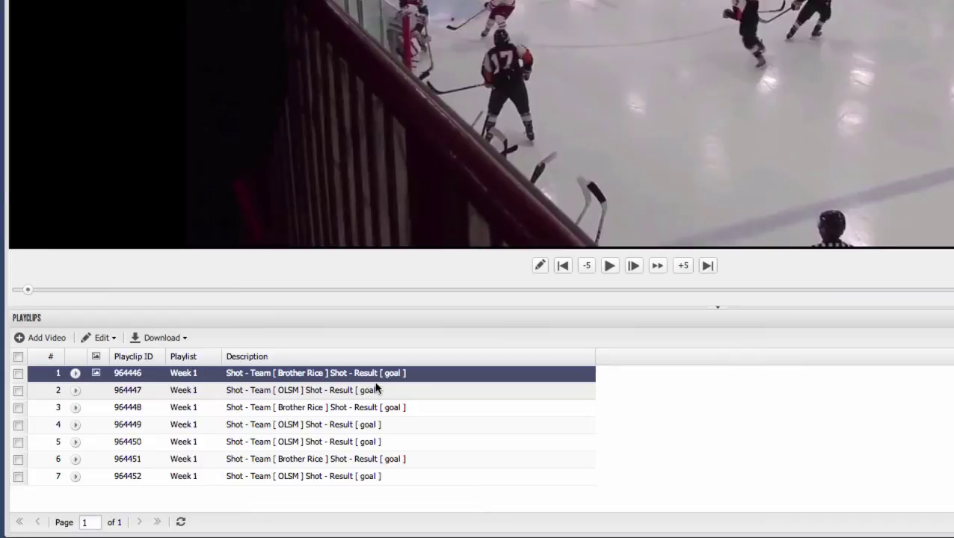
- Open playclip 1's Description cell in the Playclips grid for editing
double_click(437, 380)
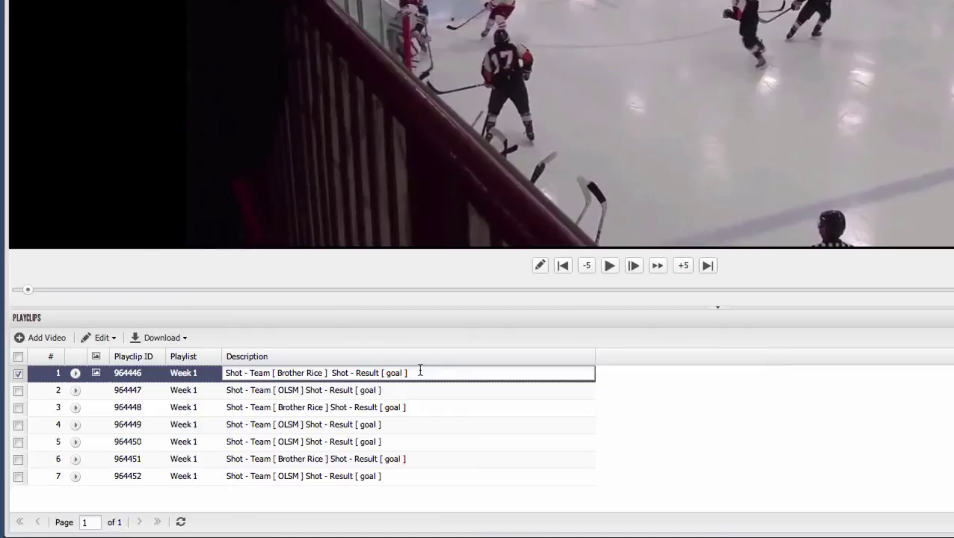
- Commit the description edit and review the playclip Edit and Download options
left_click(115, 339)
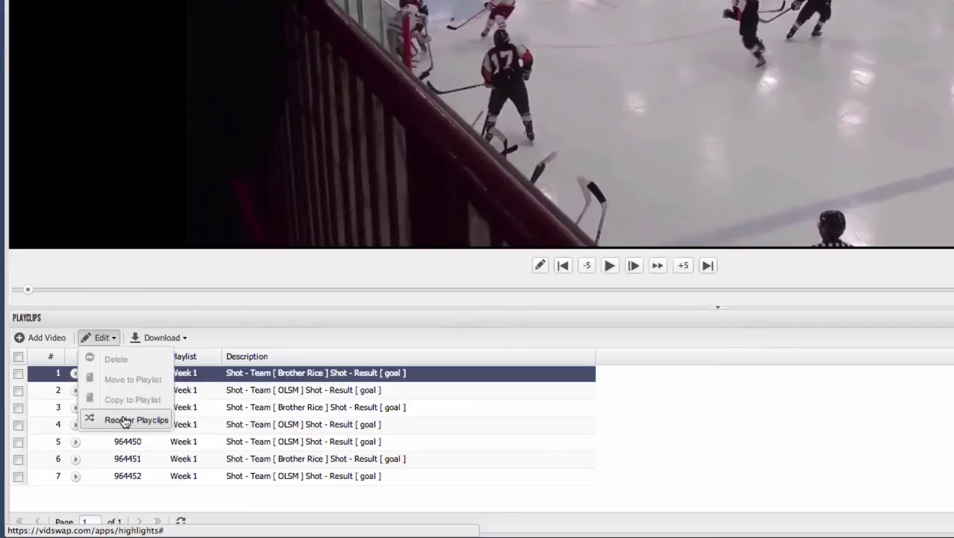
left_click(179, 338)
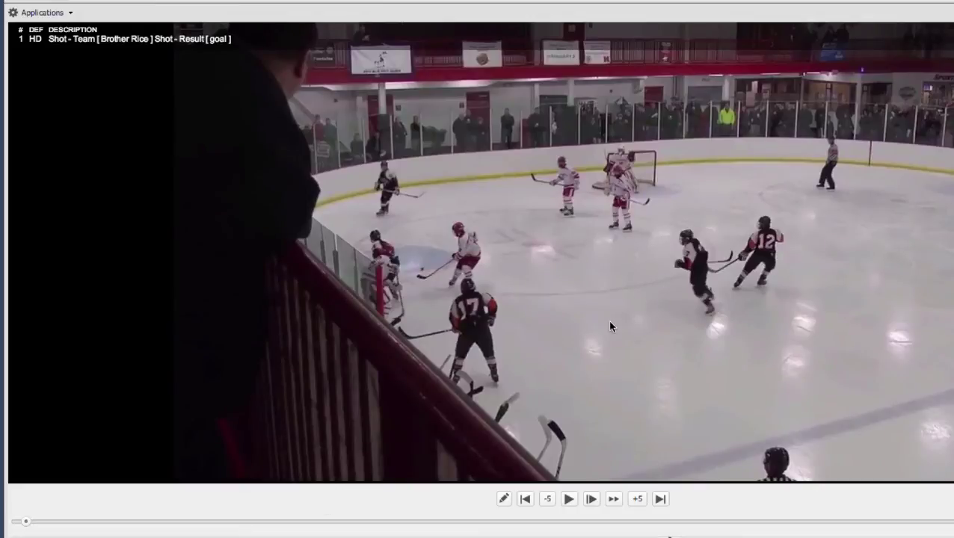
- Draw a freehand squiggle across the lower rink and a wide, slightly tilted rectangle at rink centre
left_click(503, 499)
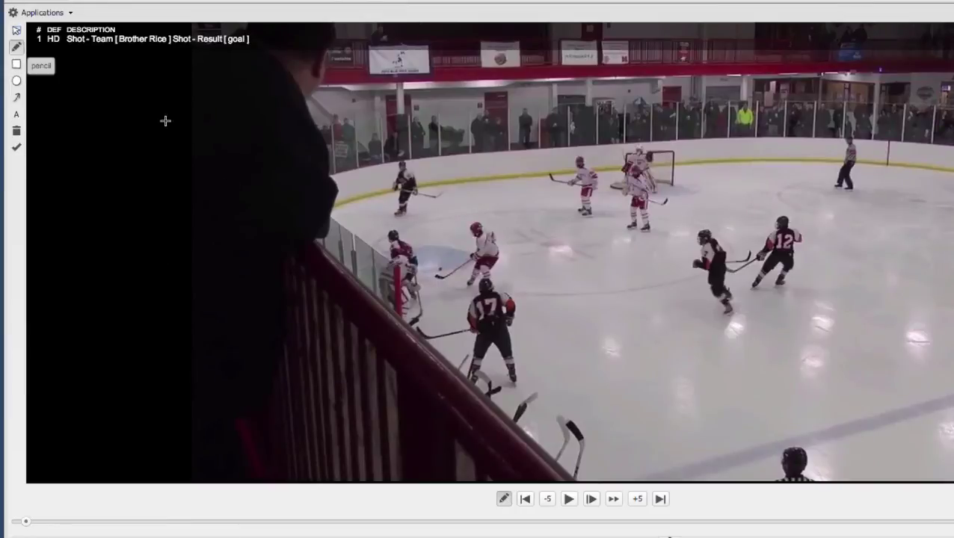
mouse_move(341, 415)
left_mouse_down()
mouse_move(455, 447)
mouse_move(606, 426)
mouse_move(719, 449)
left_mouse_up()
left_click(16, 64)
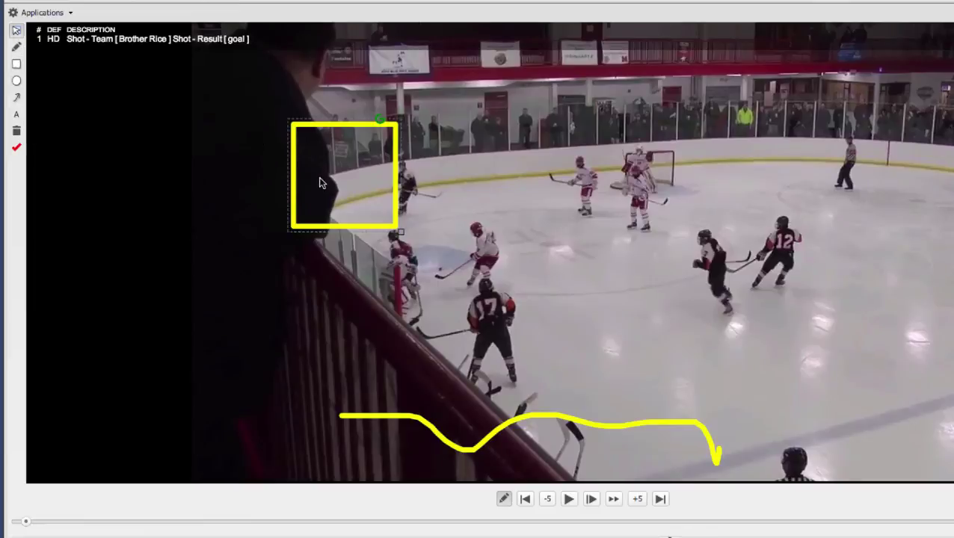
left_click_drag(324, 182, 524, 297)
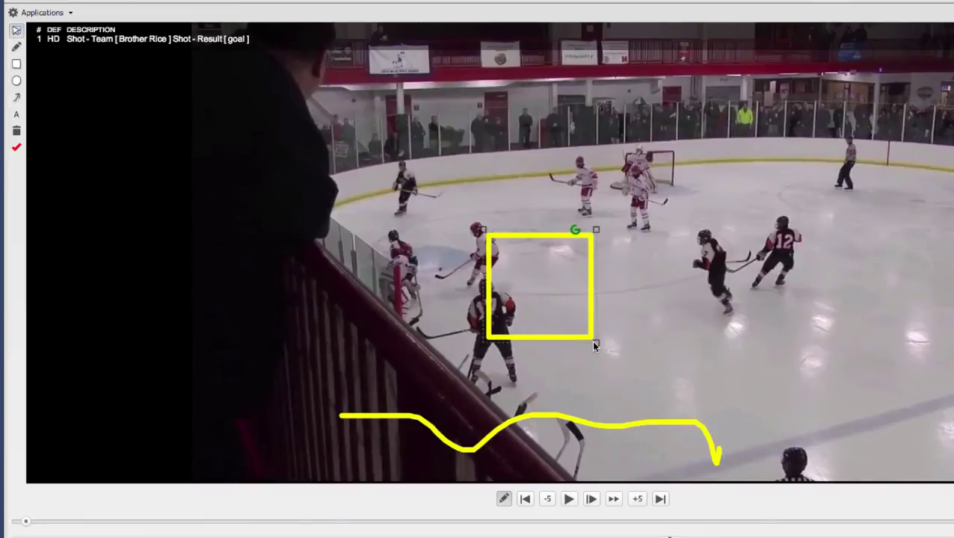
left_click_drag(592, 341, 689, 283)
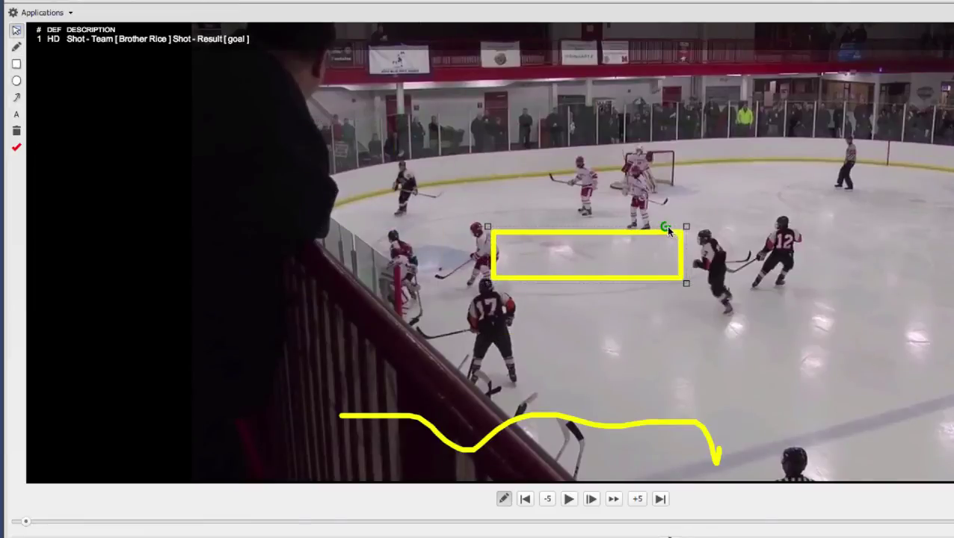
mouse_move(664, 226)
left_mouse_down()
mouse_move(653, 205)
mouse_move(655, 215)
left_mouse_up()
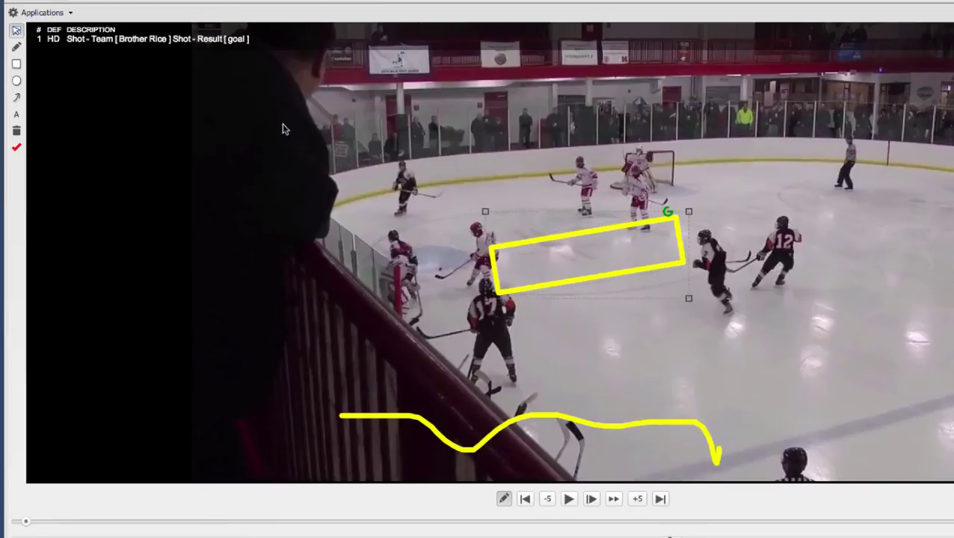
- Add a circle over the upper-left rink and a curved arrow pointing to the upper right
left_click(16, 80)
left_click_drag(289, 120, 401, 230)
left_click_drag(334, 189, 451, 199)
left_click(16, 98)
mouse_move(534, 368)
left_mouse_down()
mouse_move(826, 335)
mouse_move(865, 347)
mouse_move(899, 189)
left_mouse_up()
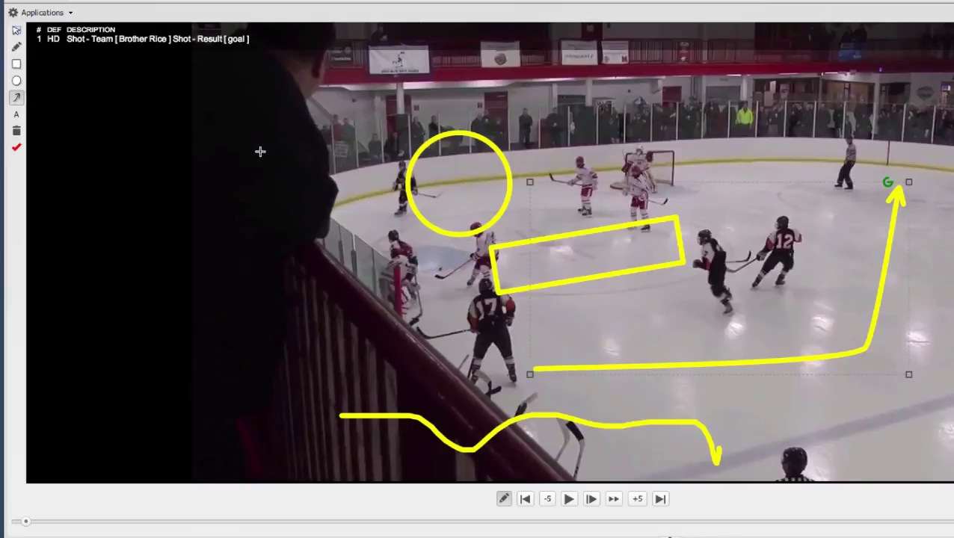
- Place a 'look here' text note at the upper right of the frame
left_click(16, 114)
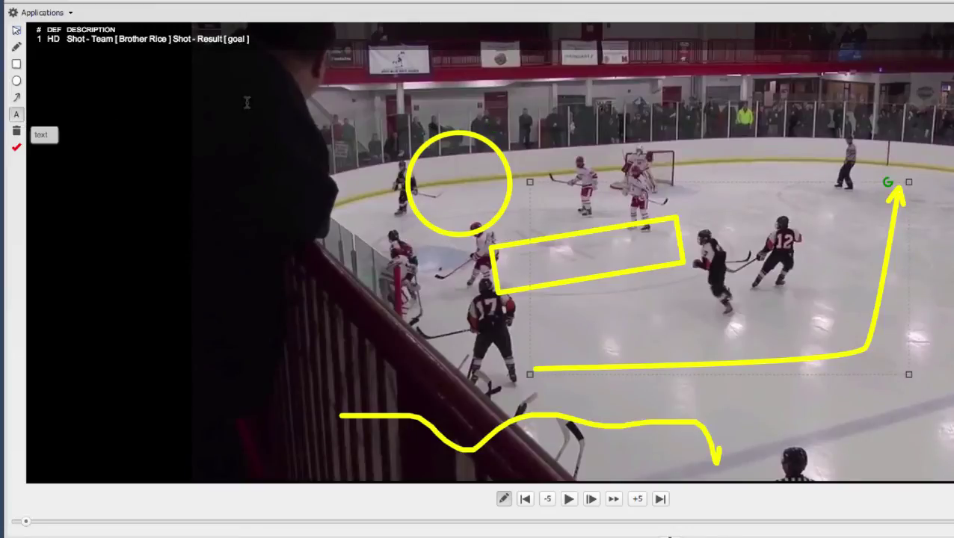
left_click(777, 164)
type("look here")
key("Return")
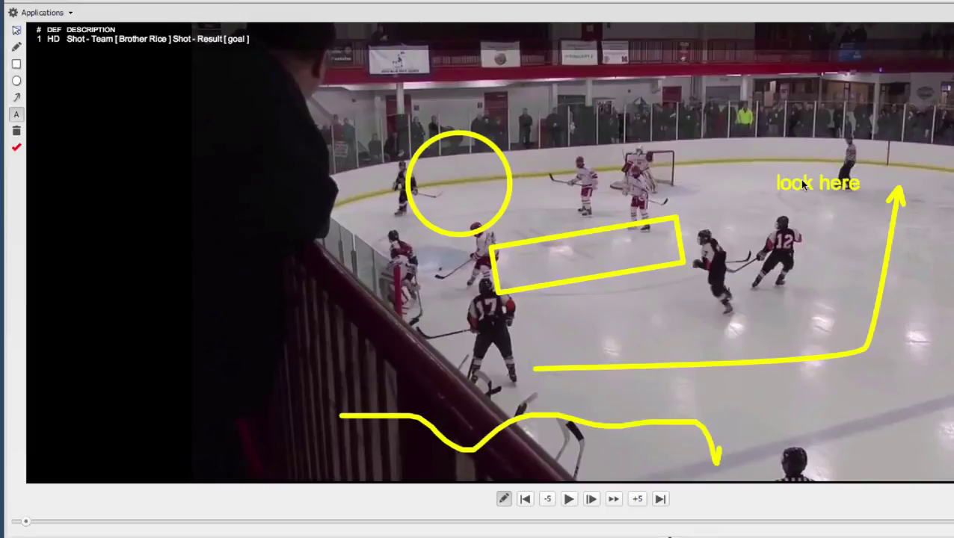
left_click_drag(797, 180, 812, 188)
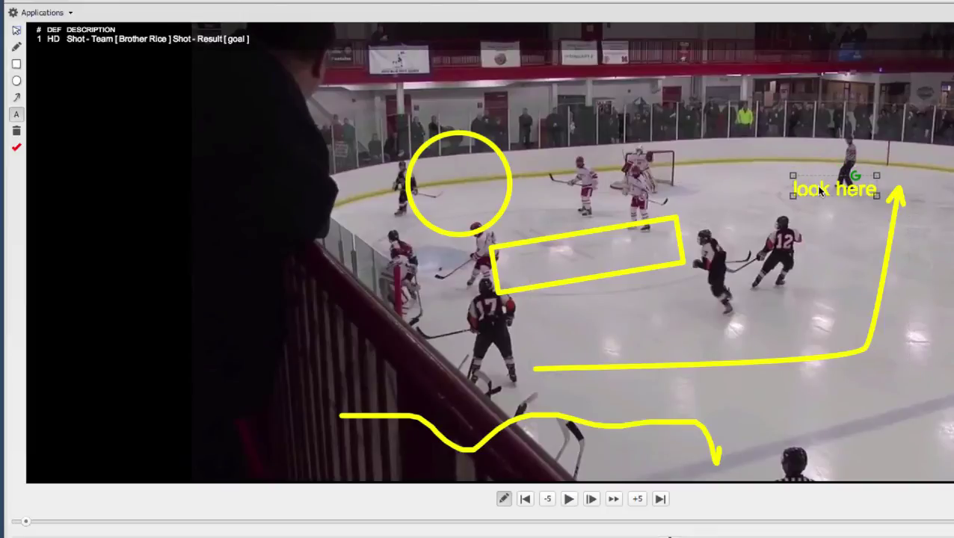
- Play the annotated goal clip with its 'Great assist' telestration, then pause it
left_click(569, 499)
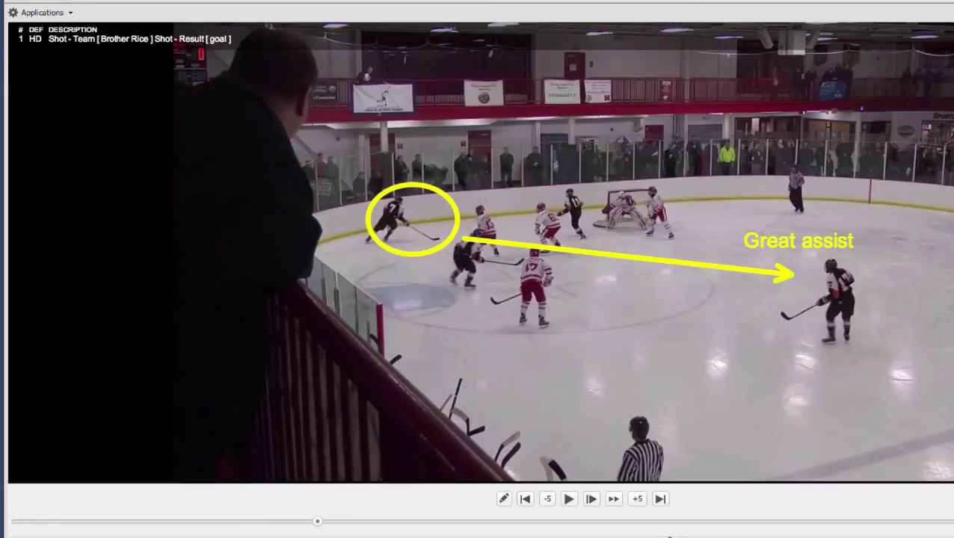
left_click(569, 500)
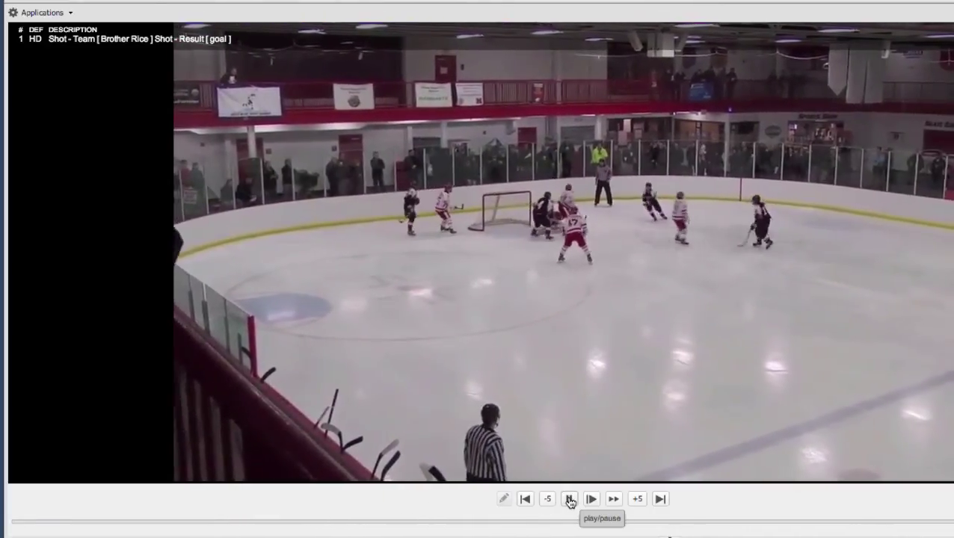
left_click(569, 499)
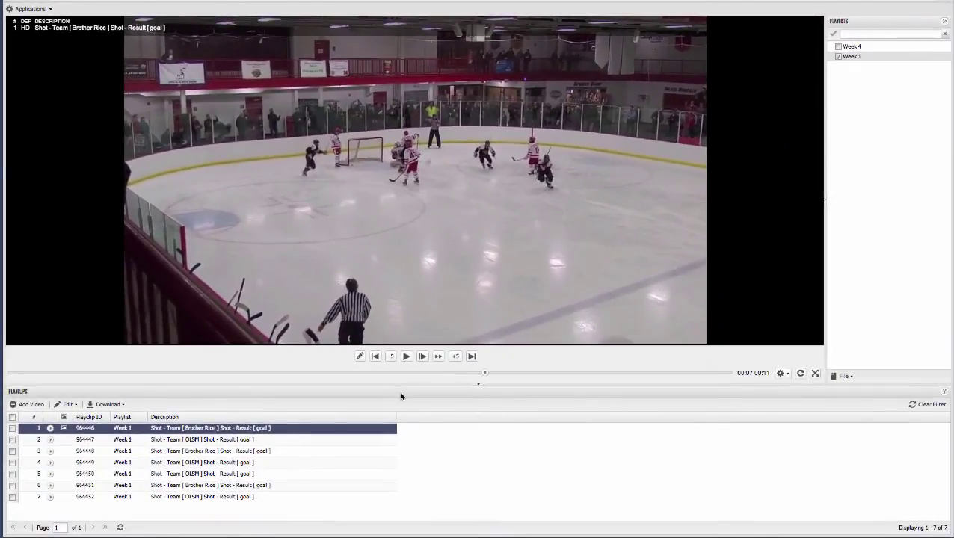
- Open the file options for the Week 1 playlist
left_click(841, 378)
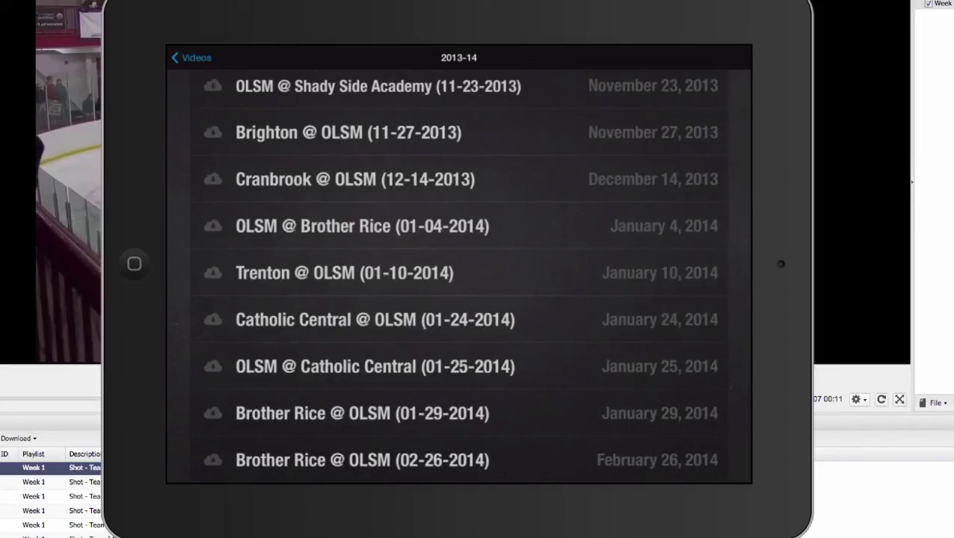
- Download the Brother Rice @ OLSM (02-26-2014) game and open it in the player
left_click(213, 460)
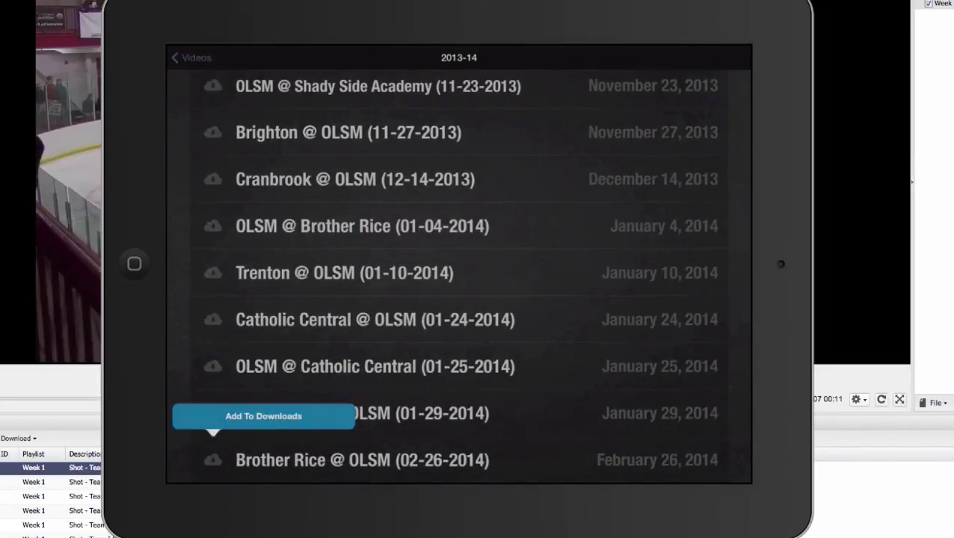
left_click(263, 416)
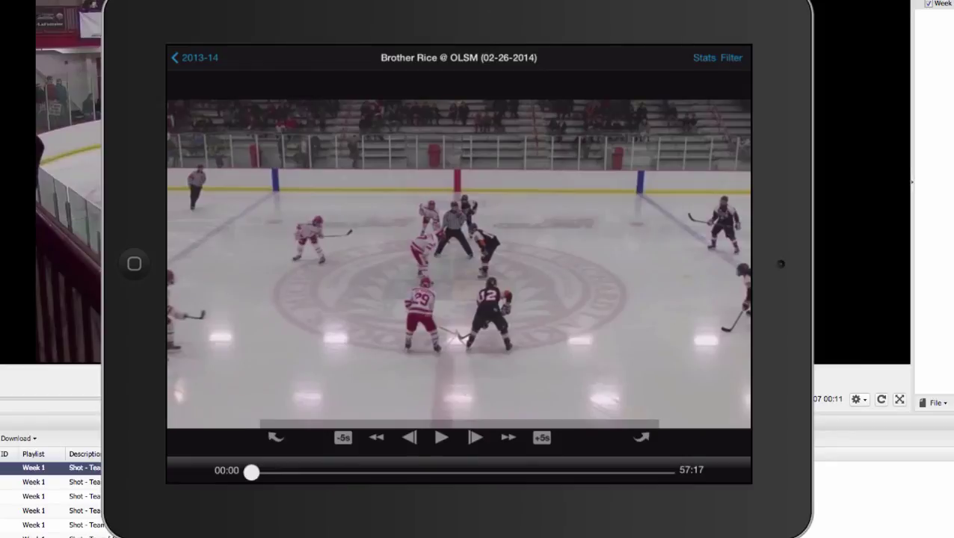
- Draw an arrow toward center ice, then play and pause the game video at 00:01
mouse_move(719, 237)
left_mouse_down()
mouse_move(582, 292)
mouse_move(613, 308)
left_mouse_up()
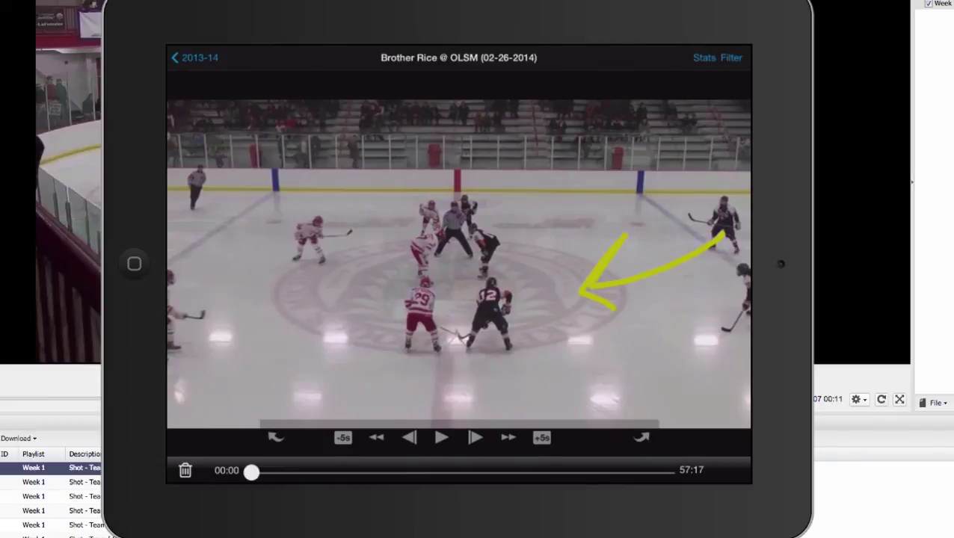
left_click(441, 437)
left_click(441, 438)
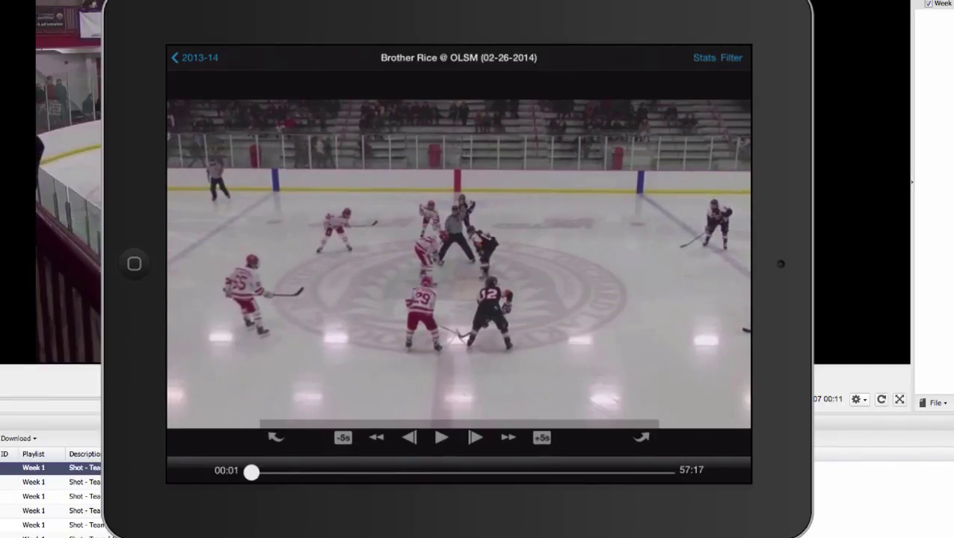
- Show the game's event filters: Period, Faceoff, Off Zone, Shot and Power Play
left_click(731, 57)
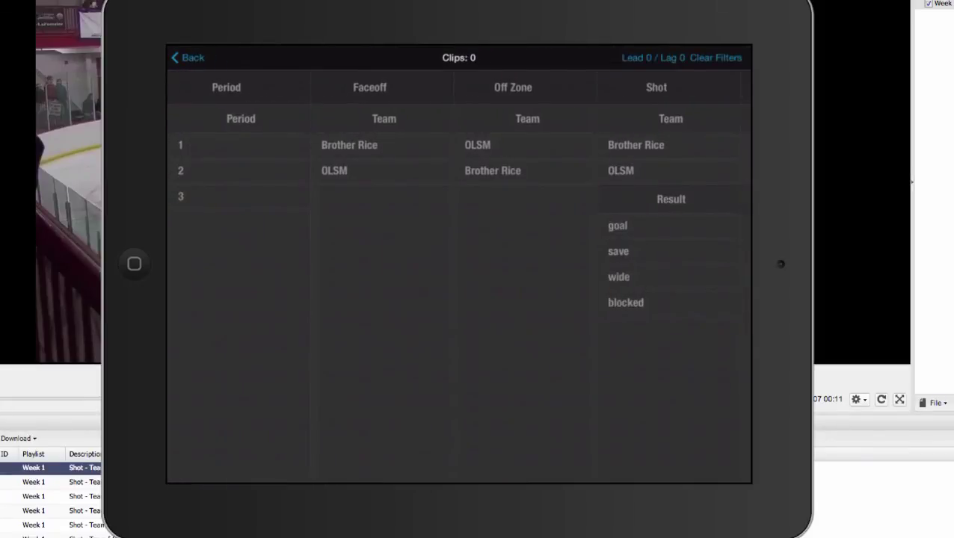
scroll(459, 224, "right", 5)
scroll(459, 224, "left", 4)
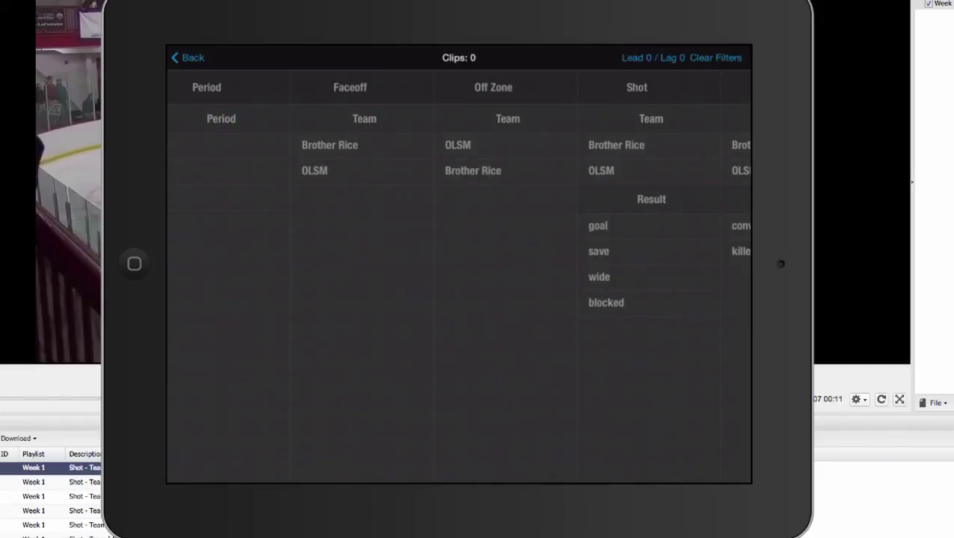
- Filter the game's shots to those whose result is a goal
left_click(643, 225)
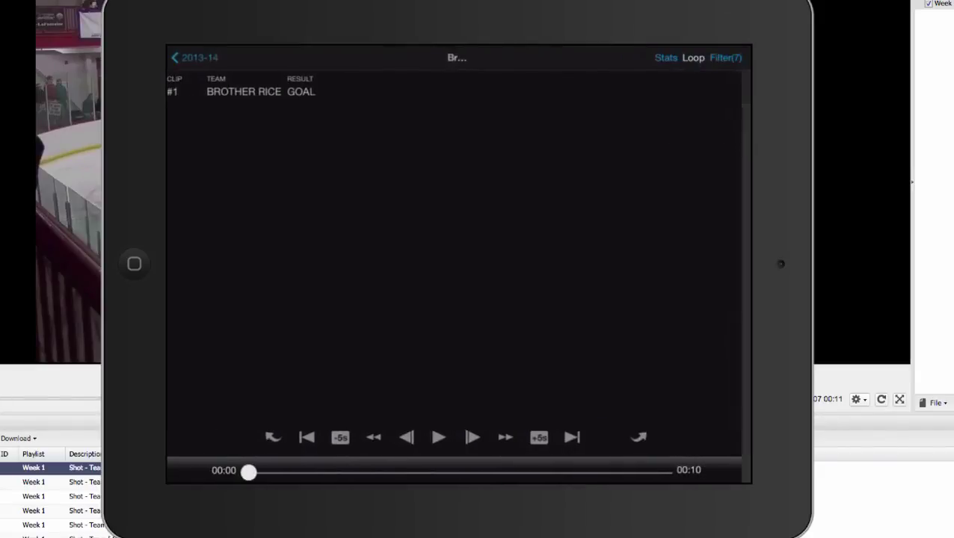